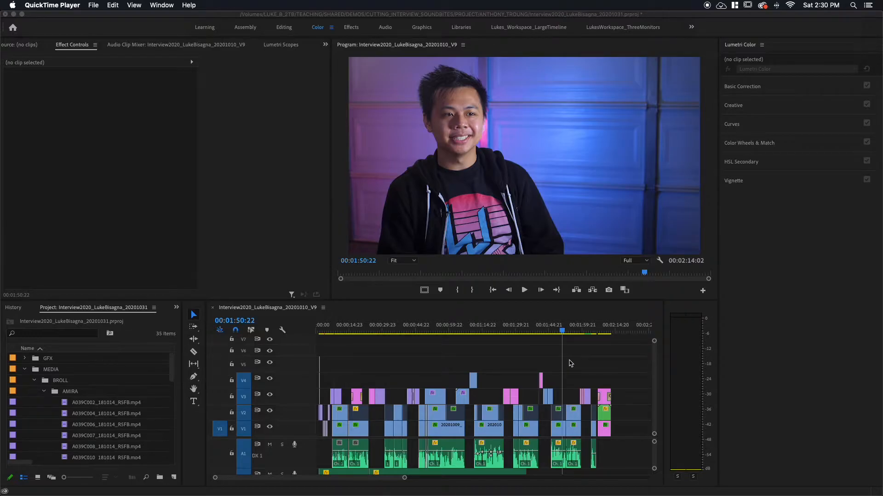
# - Create a new adjustment layer at 1920 × 1080 with a 23.976 fps timebase and square pixels
pyautogui.click(174, 479)
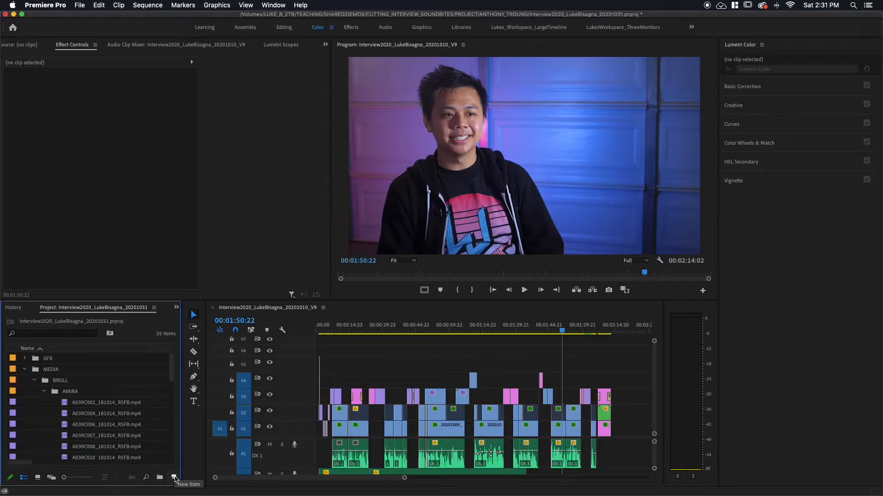
pyautogui.click(175, 479)
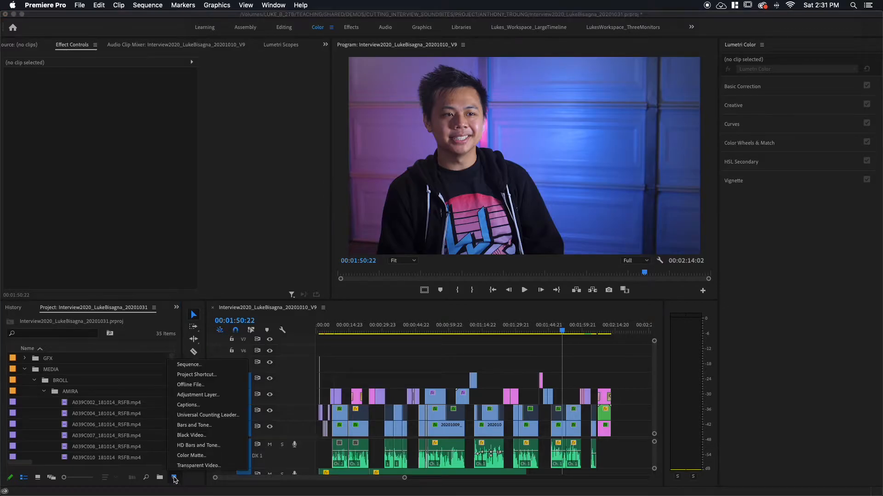
pyautogui.click(197, 395)
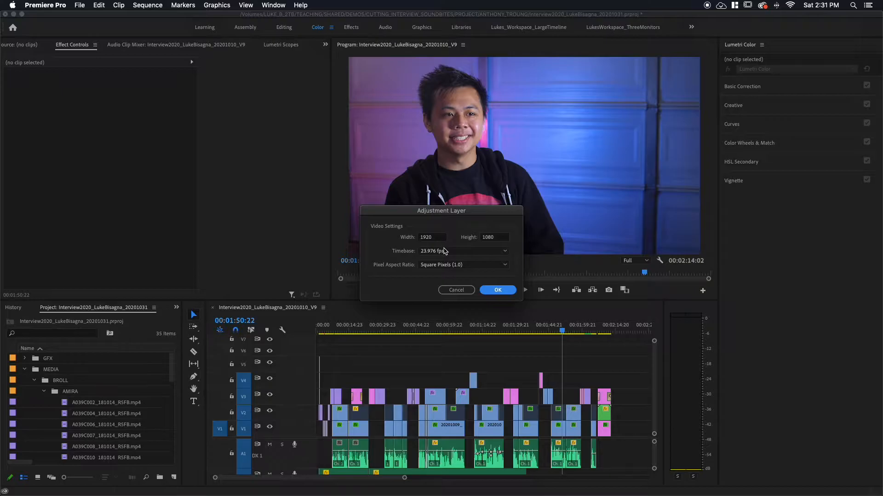
pyautogui.click(497, 290)
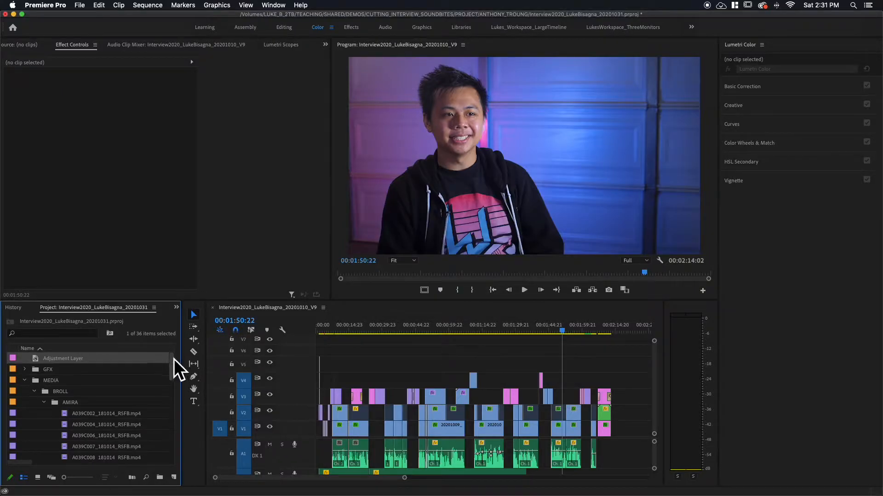
# - Place the adjustment layer on track V6 above all clips and extend it back to the beginning of the edit
pyautogui.moveTo(36, 361); pyautogui.dragTo(610, 354)
pyautogui.click(326, 330)
pyautogui.press('=')
pyautogui.press('=')
pyautogui.press('=')
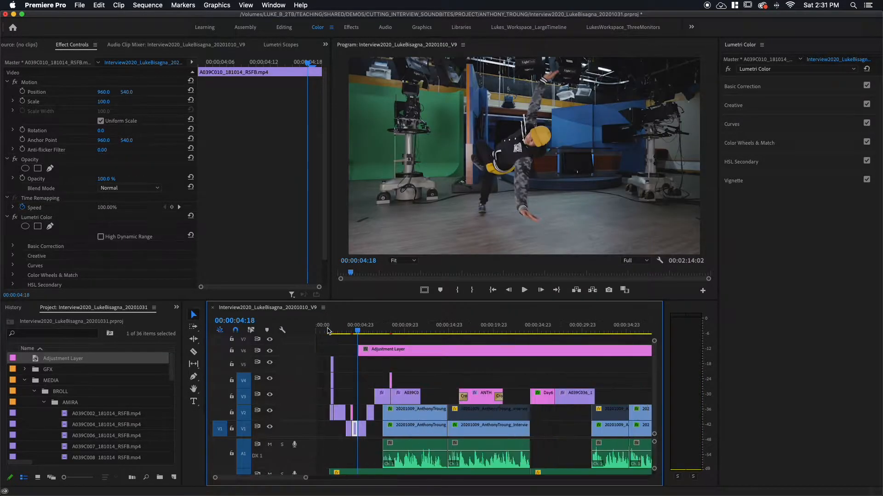
pyautogui.moveTo(402, 352); pyautogui.dragTo(345, 356)
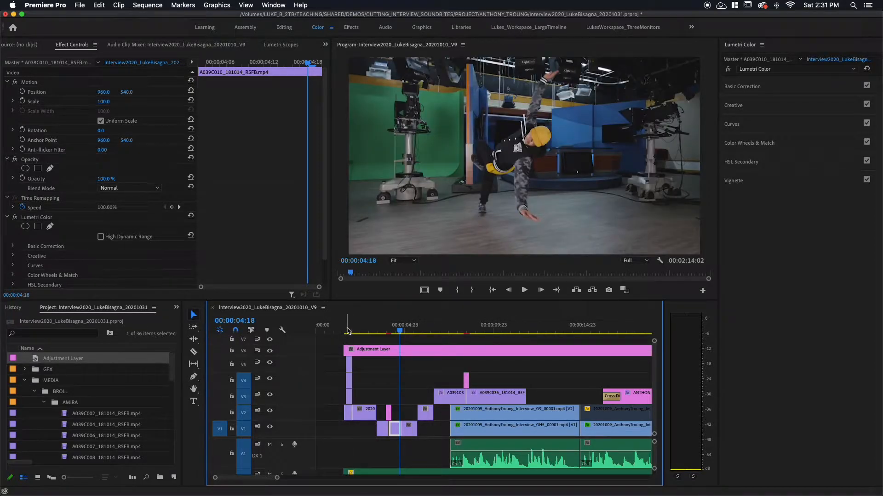
# - Trim the start of the adjustment layer on V6 to line up exactly with the first clip on V2
pyautogui.click(347, 329)
pyautogui.press('=')
pyautogui.press('=')
pyautogui.press('=')
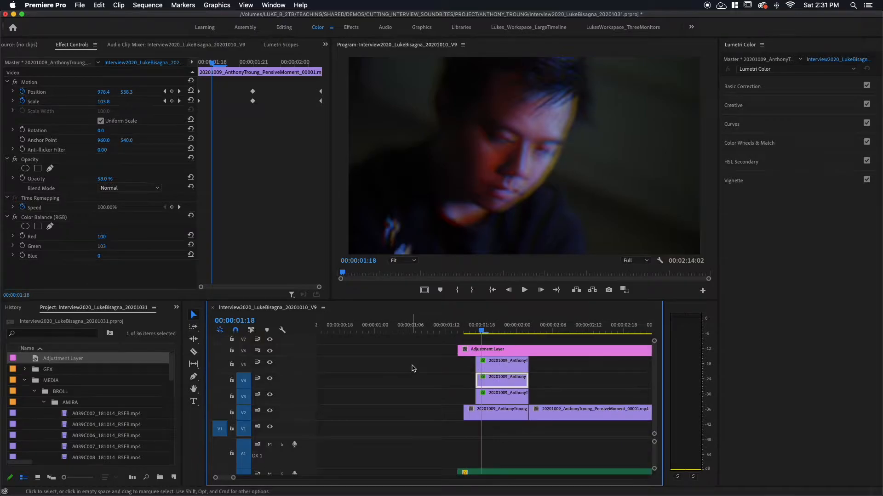
pyautogui.moveTo(458, 351); pyautogui.dragTo(463, 350)
pyautogui.press('\\')
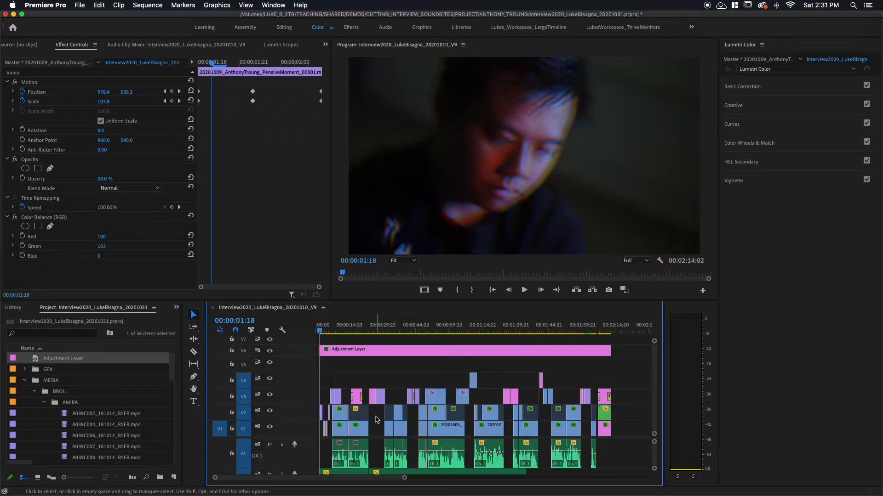
# - Move the Adjustment Layer project item into the GFX bin
pyautogui.click(35, 362)
pyautogui.moveTo(35, 358); pyautogui.dragTo(35, 368)
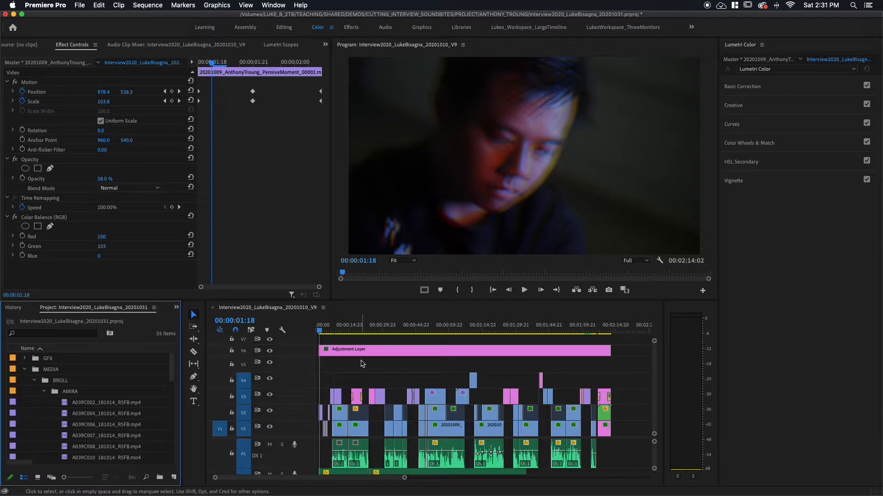
# - Add a Lumetri vignette with an Amount of -3.0 to the V6 adjustment layer, previewing the interview at 00:00:59:14
pyautogui.click(447, 326)
pyautogui.click(457, 353)
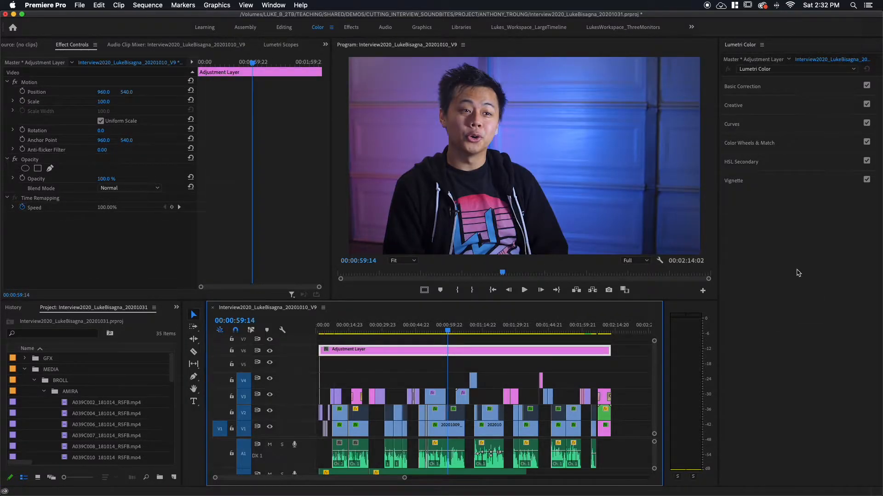
pyautogui.click(775, 184)
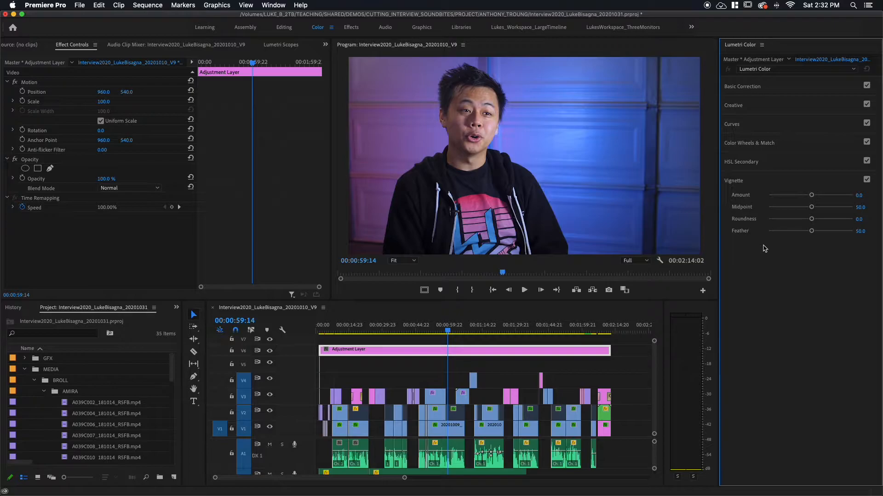
pyautogui.moveTo(811, 195); pyautogui.dragTo(764, 216)
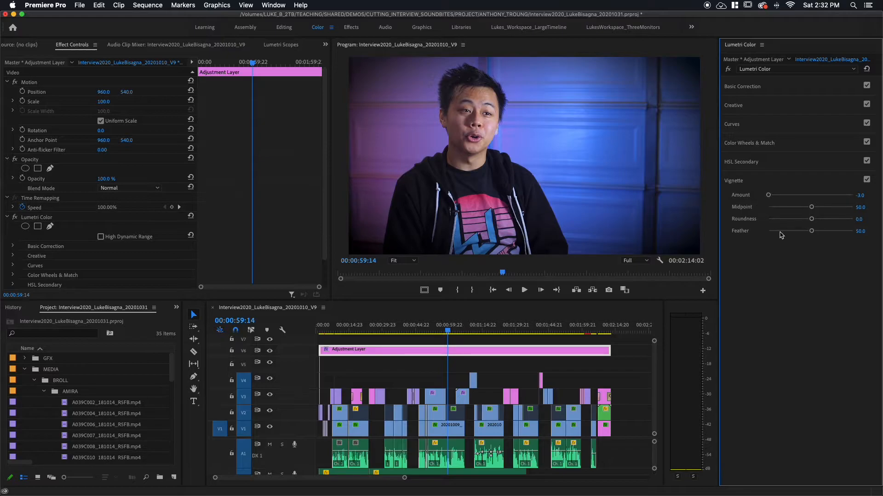
# - Try the vignette's Feather at 0.0 for a hard edge, and soften it back to 52.2
pyautogui.moveTo(812, 231); pyautogui.dragTo(756, 238)
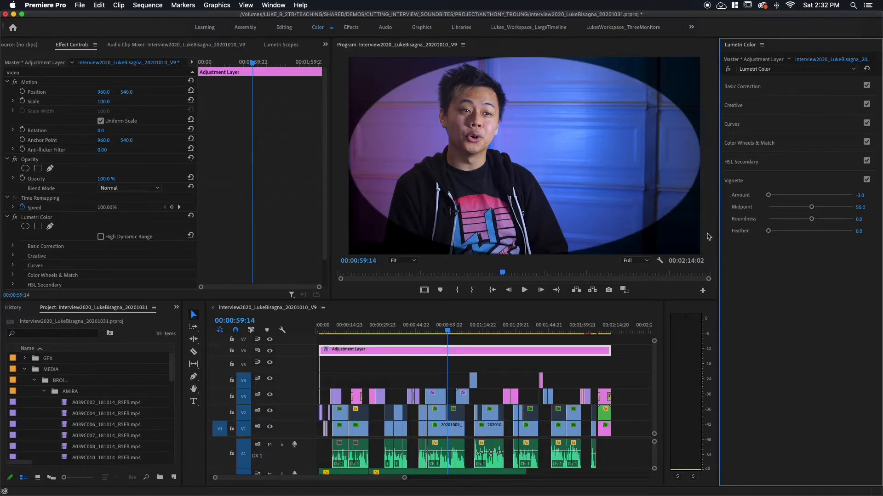
pyautogui.moveTo(768, 231); pyautogui.dragTo(812, 231)
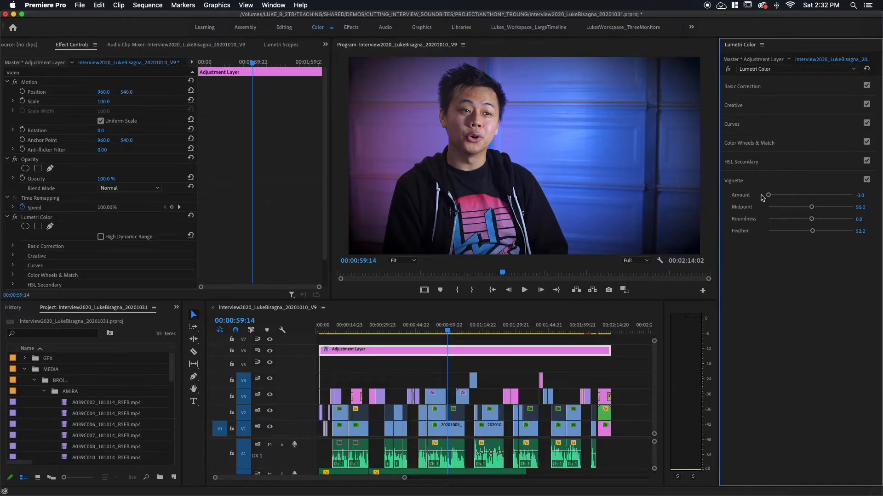
pyautogui.moveTo(768, 195)
pyautogui.mouseDown()
pyautogui.moveTo(798, 198)
pyautogui.moveTo(768, 196)
pyautogui.mouseUp()
# - Try a hard-edged vignette with Feather 0.0 and Midpoint 40.8, resetting its Roundness to 0
pyautogui.moveTo(811, 231); pyautogui.dragTo(765, 233)
pyautogui.moveTo(812, 209)
pyautogui.mouseDown()
pyautogui.moveTo(821, 203)
pyautogui.moveTo(772, 216)
pyautogui.moveTo(817, 213)
pyautogui.moveTo(799, 220)
pyautogui.moveTo(823, 223)
pyautogui.moveTo(809, 222)
pyautogui.mouseUp()
pyautogui.click(860, 219)
pyautogui.write('0')
pyautogui.press('Return')
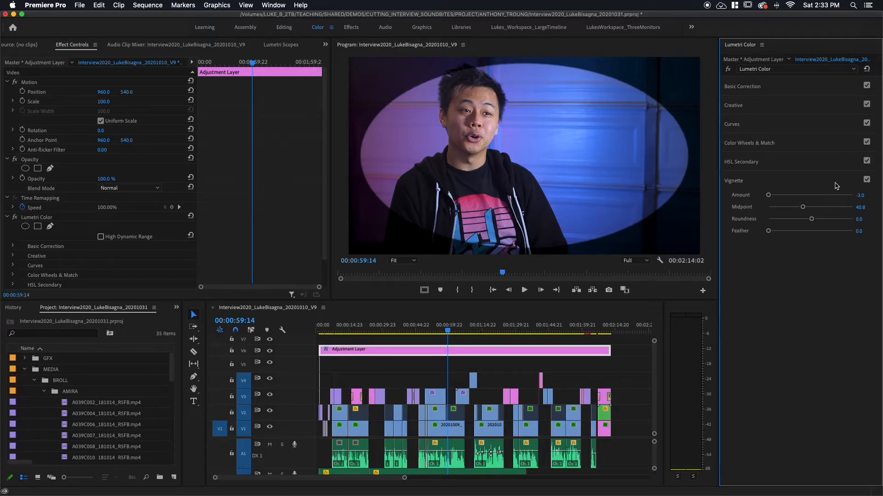
# - Refine the vignette to a subtle look with Midpoint 54.3, Amount -1.2 and Feather 40.2
pyautogui.moveTo(802, 208); pyautogui.dragTo(814, 207)
pyautogui.click(770, 231)
pyautogui.moveTo(769, 232); pyautogui.dragTo(807, 233)
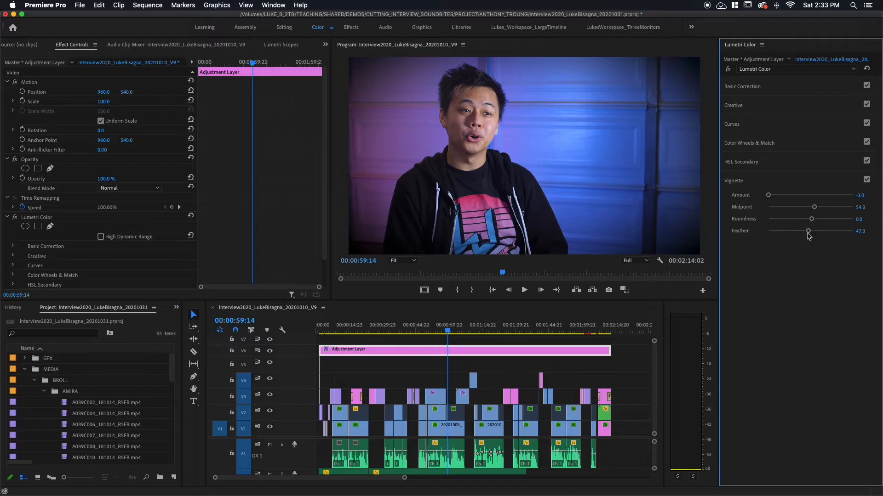
pyautogui.moveTo(769, 196); pyautogui.dragTo(792, 202)
pyautogui.moveTo(809, 232)
pyautogui.mouseDown()
pyautogui.moveTo(795, 235)
pyautogui.moveTo(802, 234)
pyautogui.mouseUp()
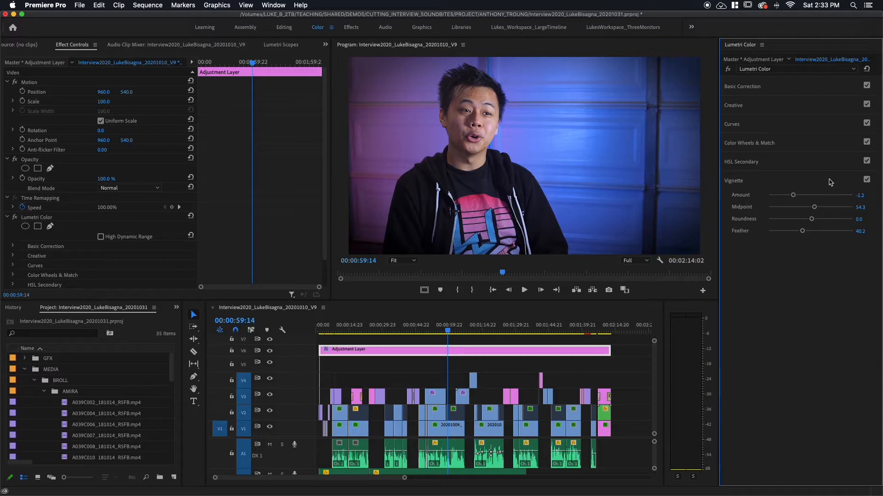
# - Turn the vignette off and on twice to compare its effect on the interview shot
pyautogui.click(867, 180)
pyautogui.click(867, 180)
pyautogui.click(867, 180)
pyautogui.click(866, 180)
# - Scrub through the sequence to 00:01:29:09 and compare the handstand shot with the vignette off and on
pyautogui.moveTo(448, 332); pyautogui.dragTo(347, 335)
pyautogui.moveTo(495, 324); pyautogui.dragTo(514, 327)
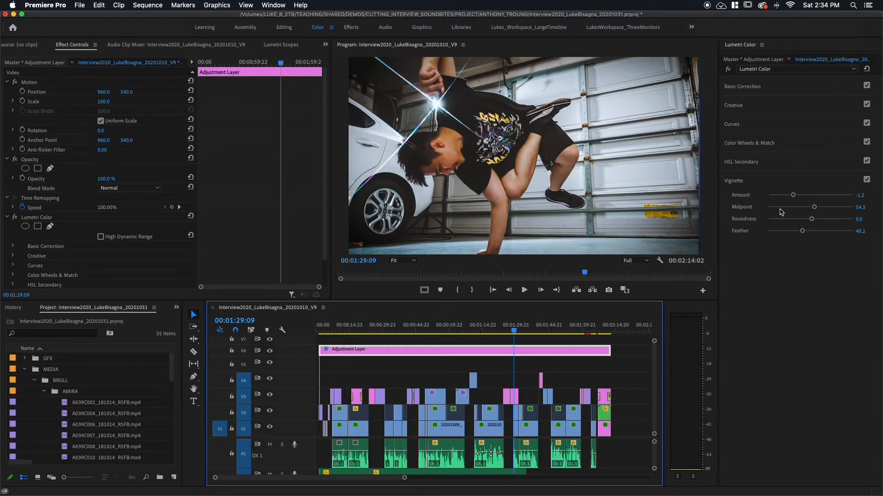
pyautogui.click(866, 179)
pyautogui.click(867, 179)
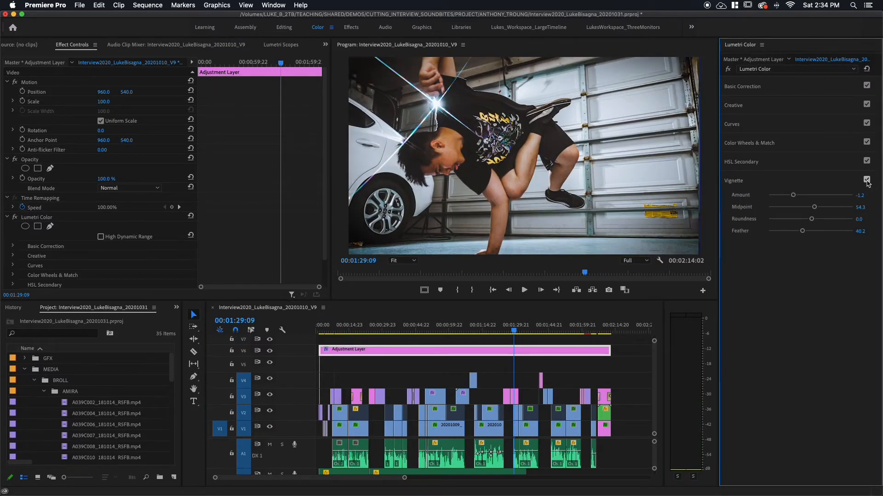